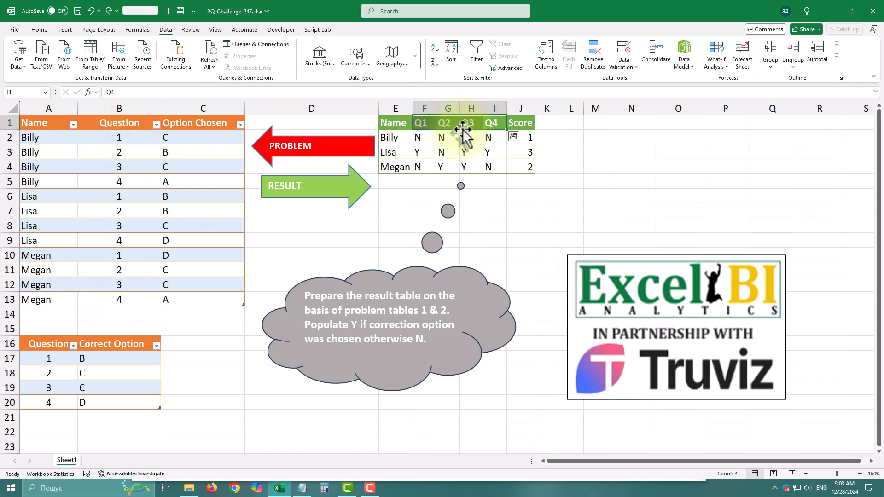
# Load the table with Name, Question and Option Chosen into Power Query as a new query
pyautogui.moveTo(520, 123); pyautogui.dragTo(527, 160)
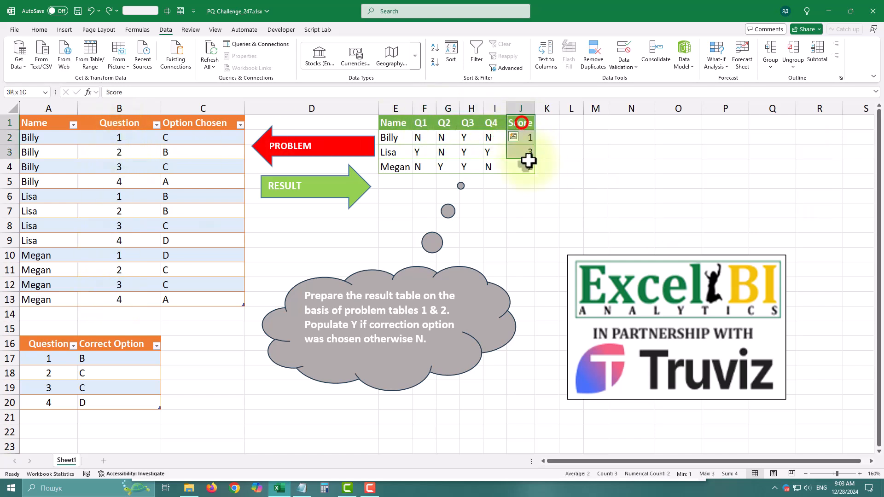
pyautogui.click(109, 207)
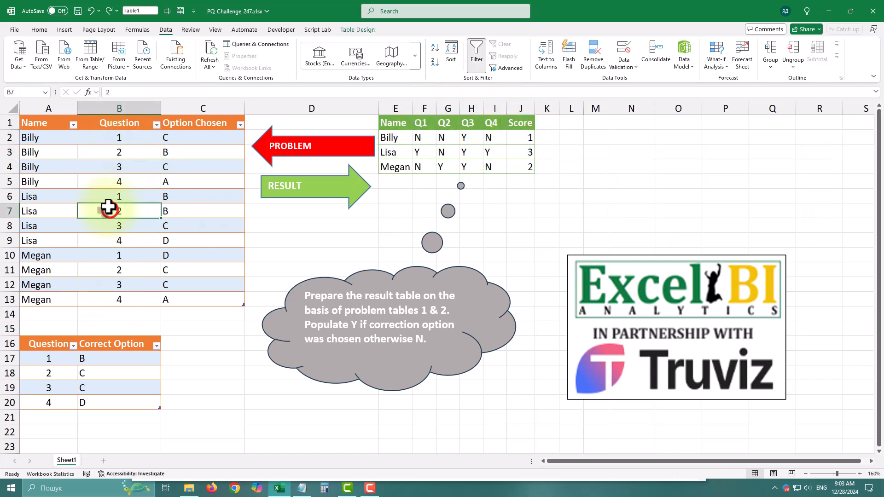
pyautogui.click(91, 54)
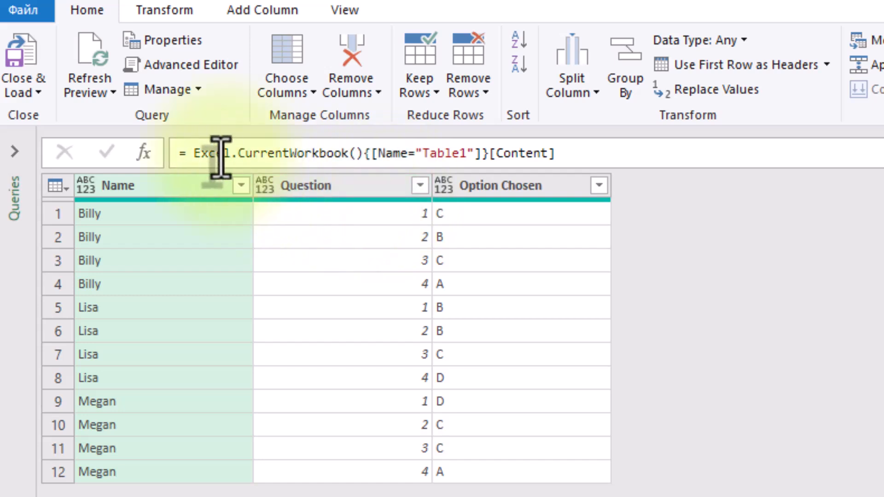
# Copy the Source step's formula expression that reads Table1 from the current workbook
pyautogui.moveTo(191, 153); pyautogui.dragTo(562, 154)
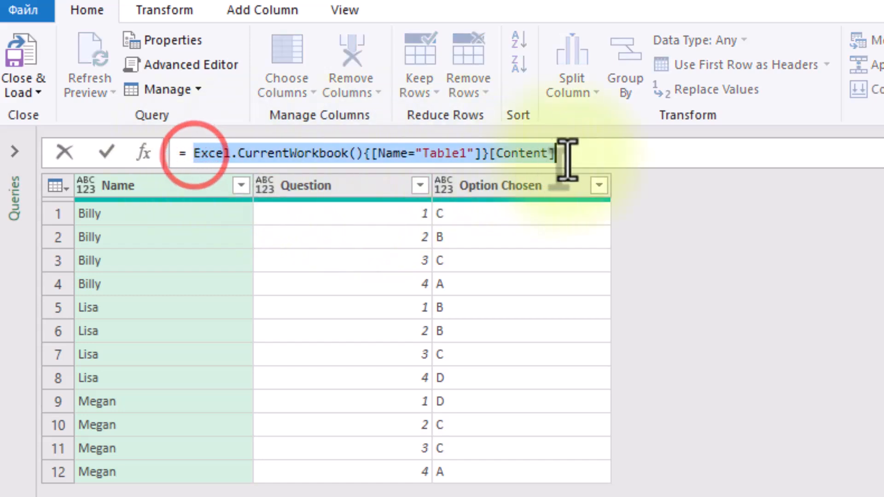
pyautogui.click(421, 154)
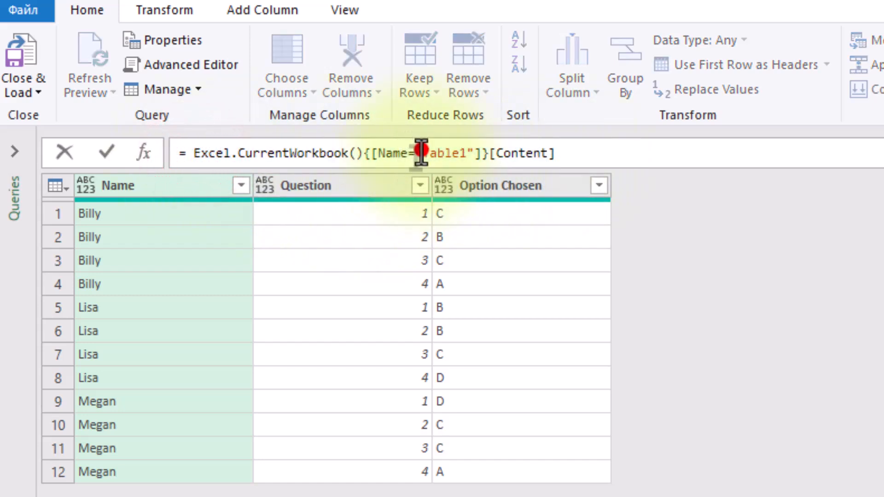
pyautogui.click(773, 278)
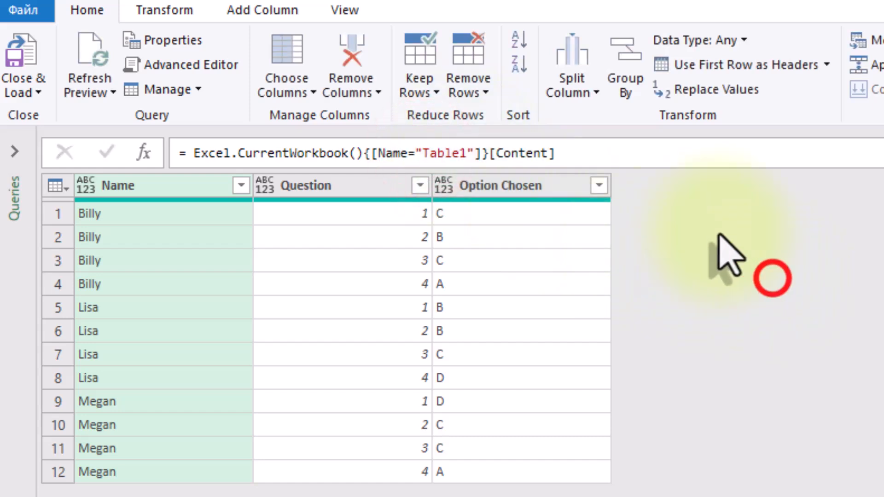
pyautogui.moveTo(591, 150); pyautogui.dragTo(196, 152)
pyautogui.click(195, 151)
pyautogui.rightClick(195, 152)
pyautogui.click(250, 197)
pyautogui.hotkey('ctrl', 'c')
pyautogui.click(776, 235)
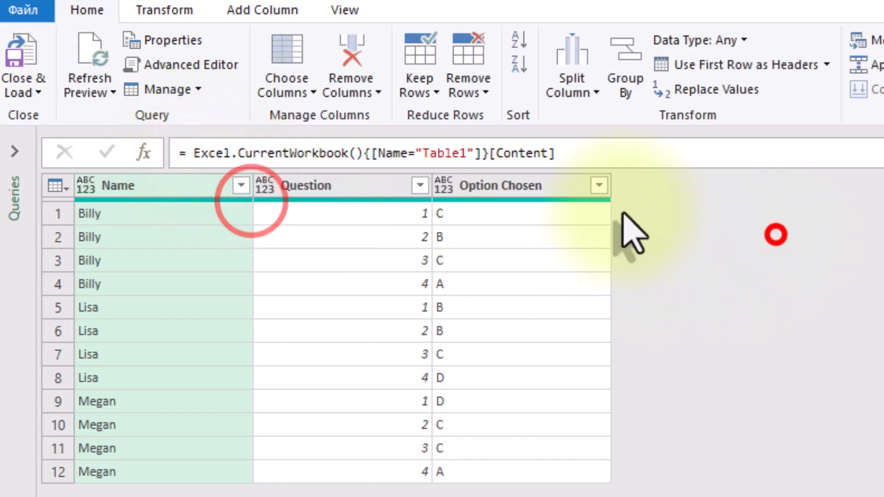
# Add a new query step with the formula Excel.CurrentWorkbook(){[Name="Table2"]}[Content]
pyautogui.click(142, 152)
pyautogui.click(247, 152)
pyautogui.moveTo(199, 155); pyautogui.dragTo(195, 155)
pyautogui.hotkey('ctrl', 'v')
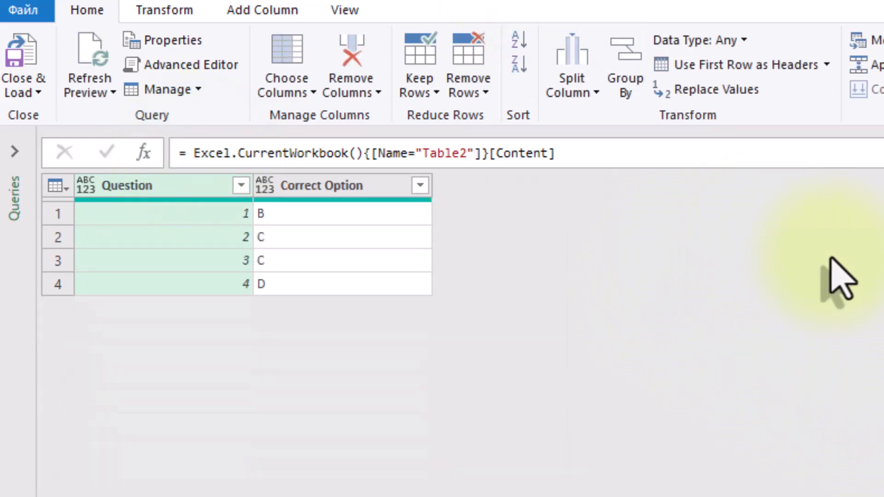
# Rename the custom step that reads Table2 as Answers and compare it with the Source step
pyautogui.rightClick(775, 242)
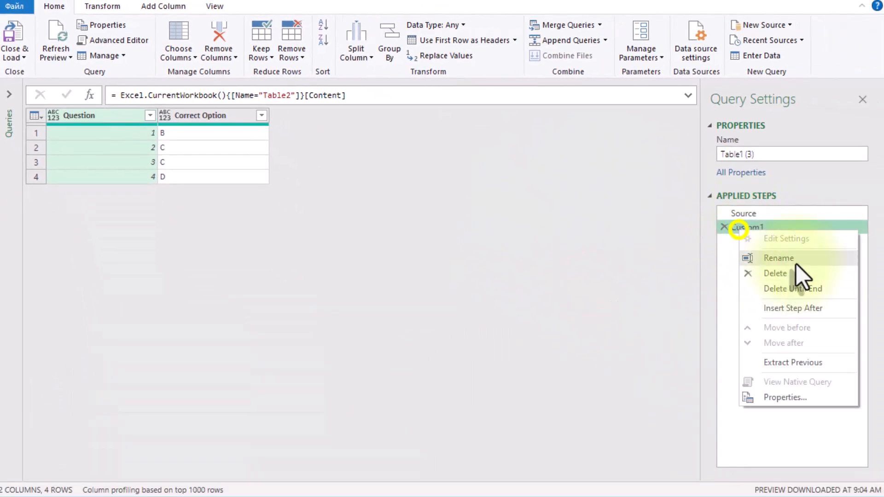
pyautogui.click(835, 275)
pyautogui.write('Tab')
pyautogui.press('BackSpace')
pyautogui.press('BackSpace')
pyautogui.press('BackSpace')
pyautogui.write('Answers')
pyautogui.press('Return')
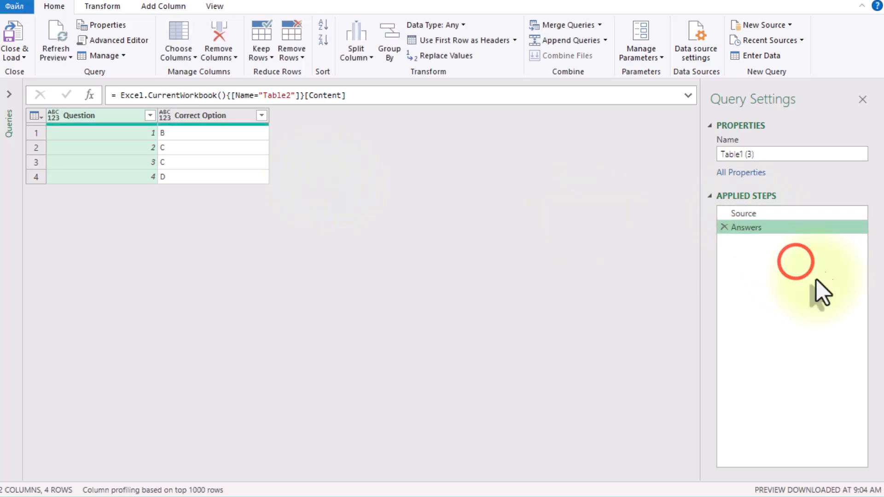
pyautogui.click(765, 213)
pyautogui.click(746, 224)
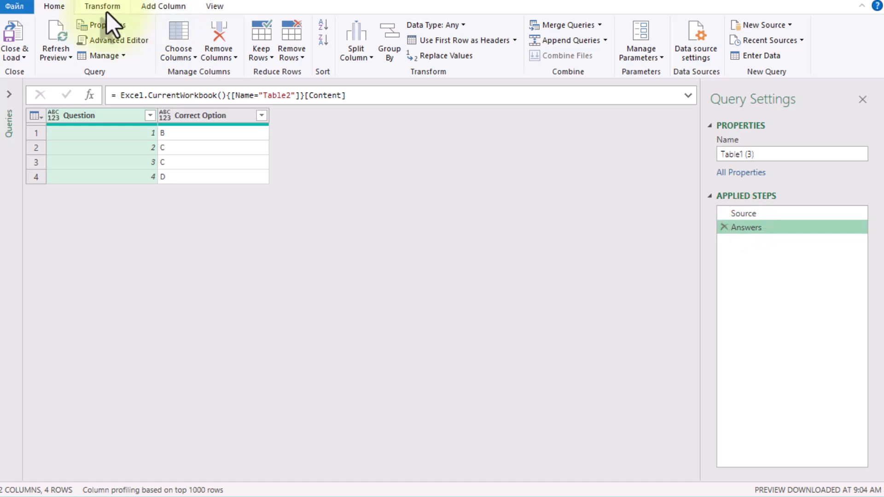
# Merge the current query with itself, matching on the Question column with a Left Outer join
pyautogui.click(104, 11)
pyautogui.click(69, 6)
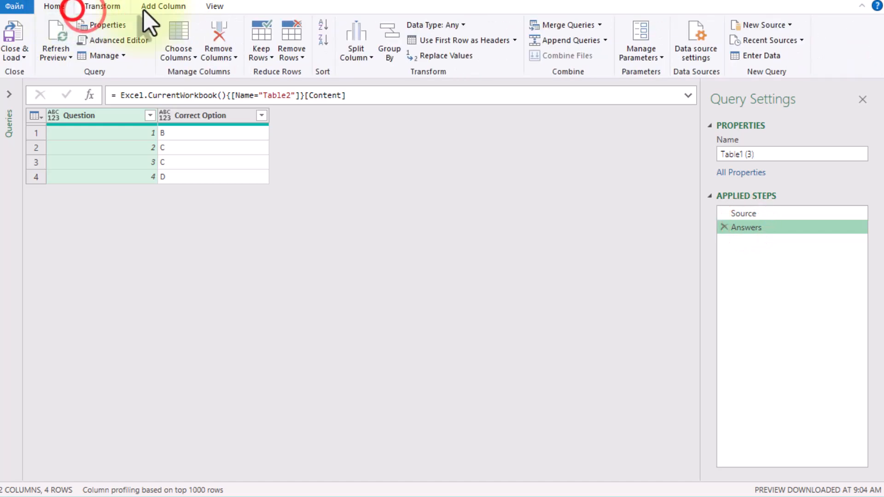
pyautogui.click(592, 26)
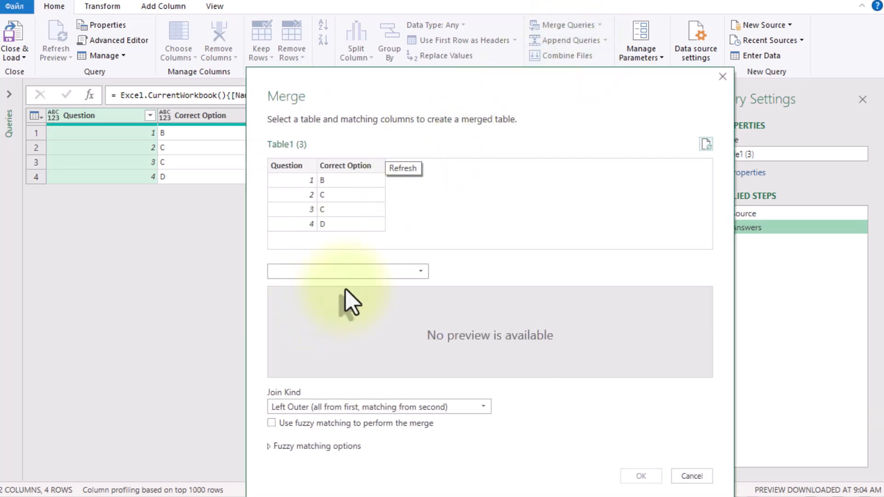
pyautogui.click(355, 272)
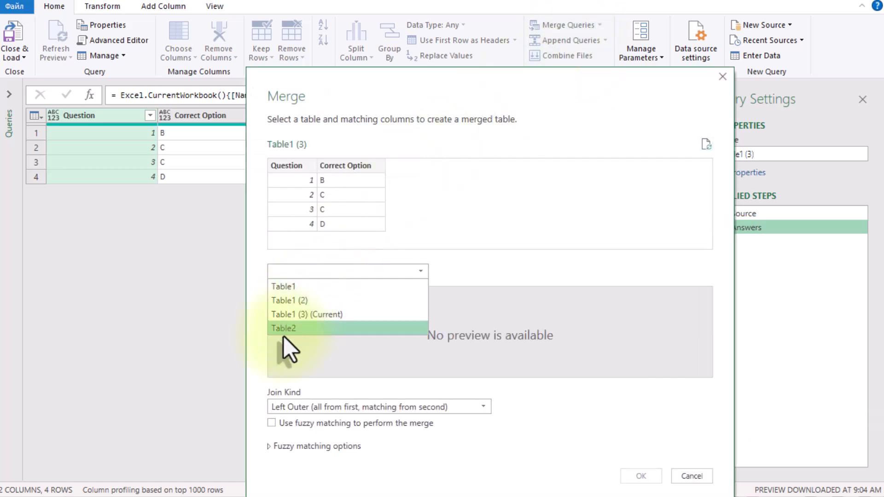
pyautogui.click(306, 314)
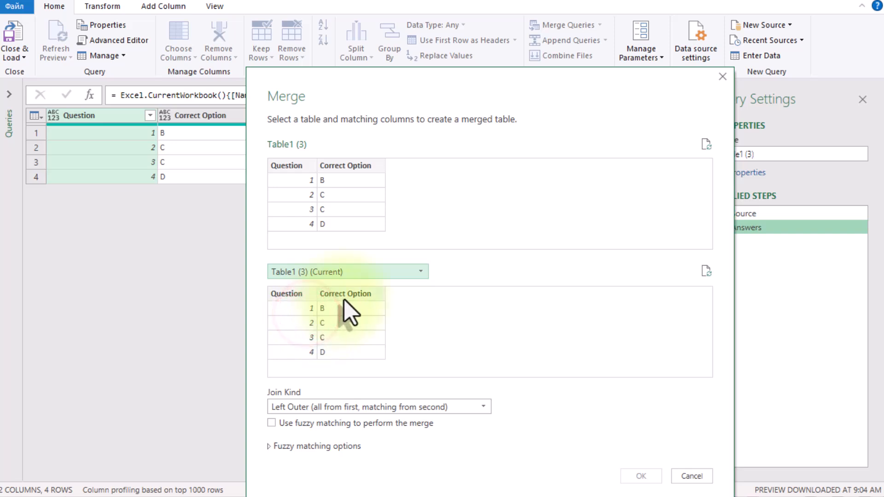
pyautogui.click(287, 293)
pyautogui.click(302, 165)
pyautogui.click(640, 476)
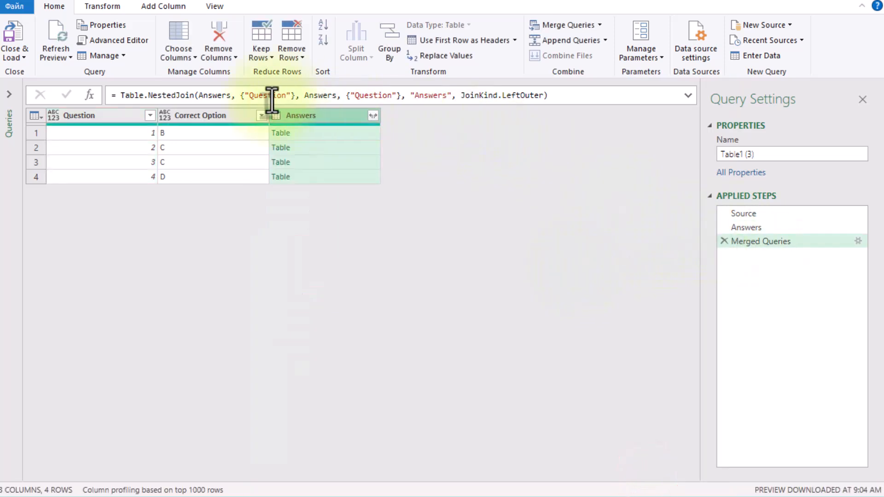
# Change the first table in the NestedJoin formula to Source and preview several nested tables in the Answers column
pyautogui.doubleClick(205, 95)
pyautogui.write('Source')
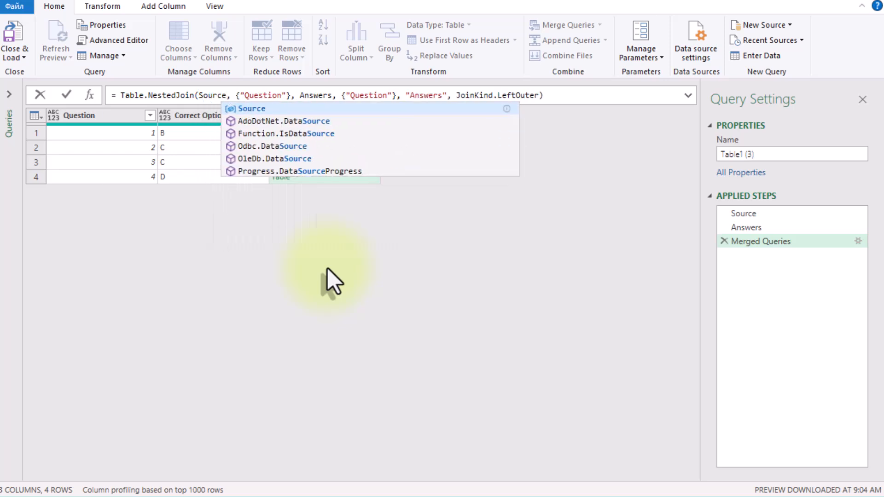
pyautogui.click(354, 263)
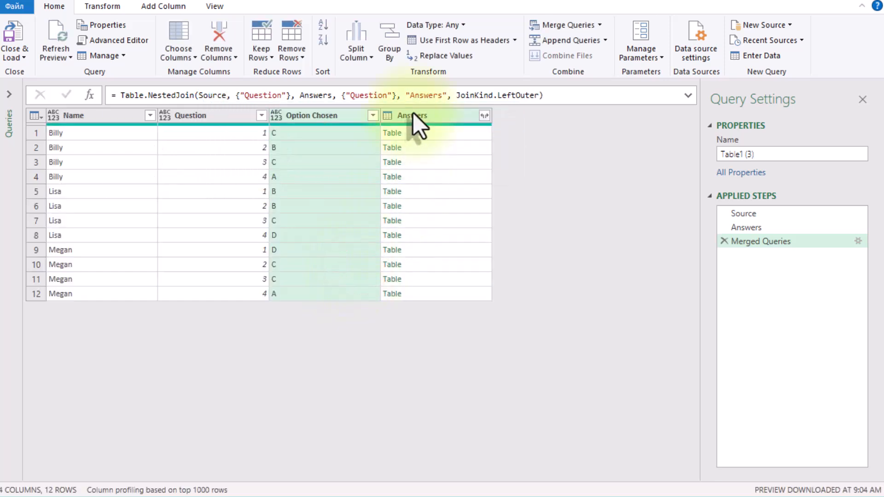
pyautogui.click(447, 133)
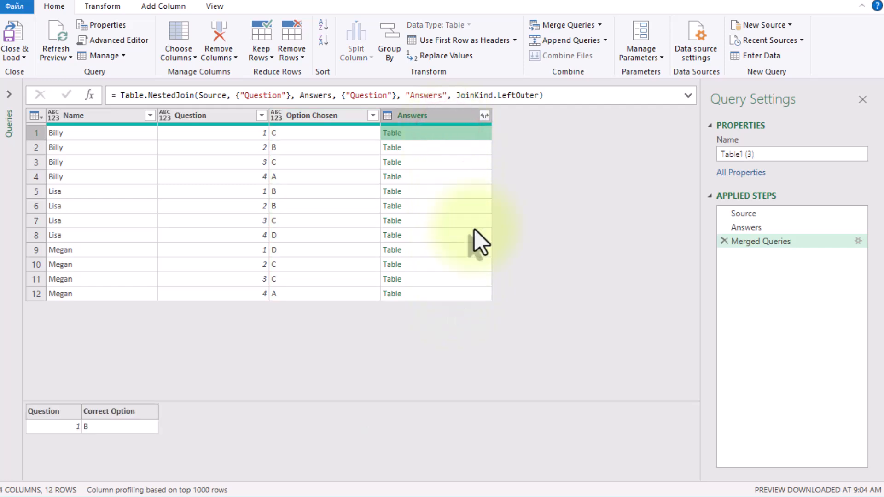
pyautogui.click(465, 150)
pyautogui.click(458, 176)
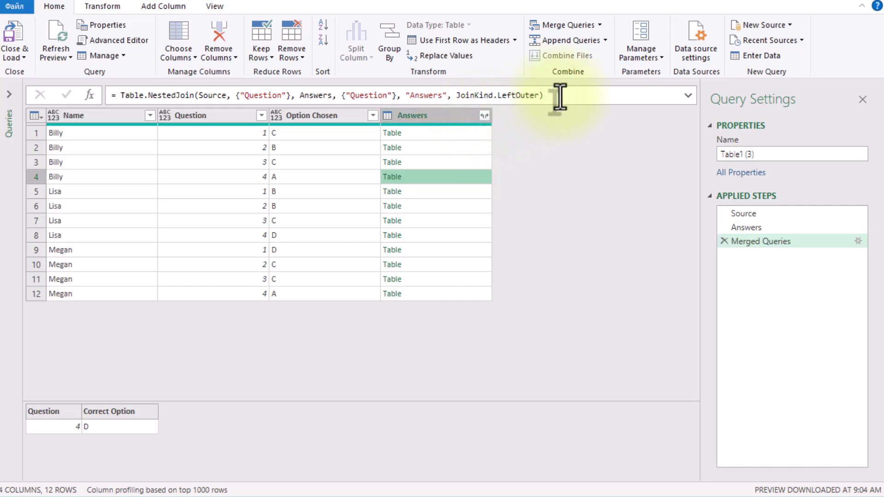
# Expand only Correct Option from the Answers column, without the original column name as prefix
pyautogui.click(485, 118)
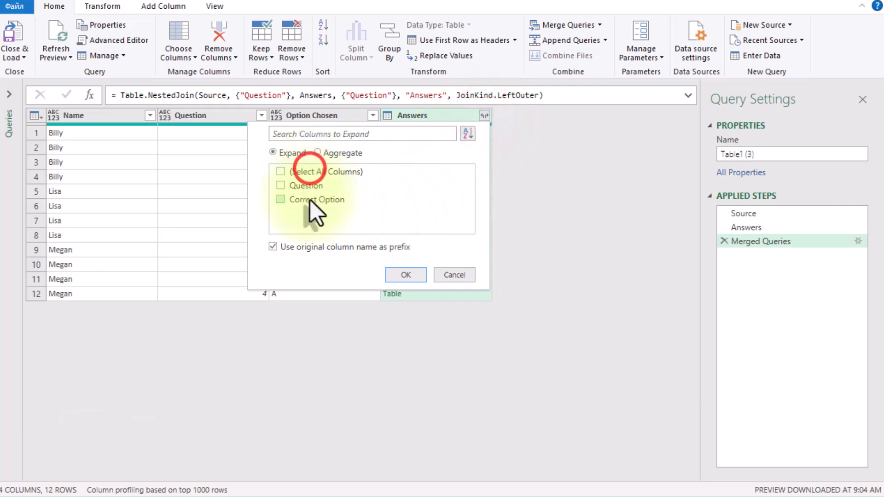
pyautogui.click(317, 248)
pyautogui.click(417, 274)
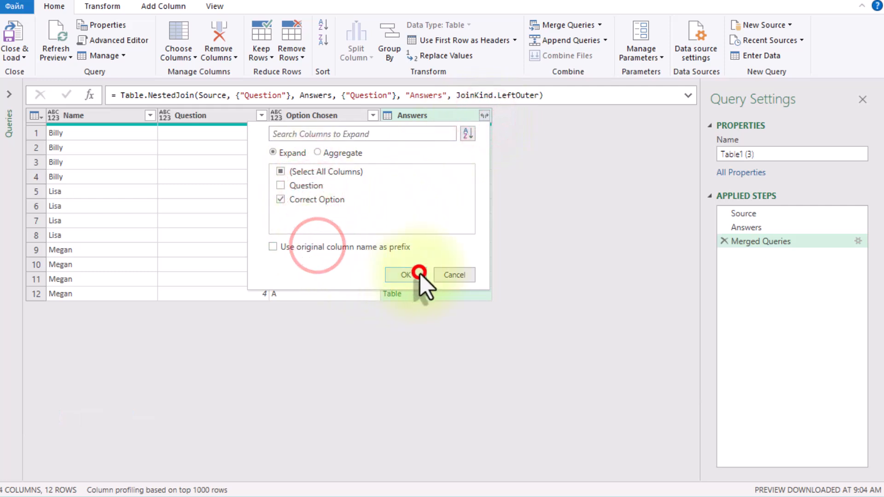
pyautogui.click(512, 175)
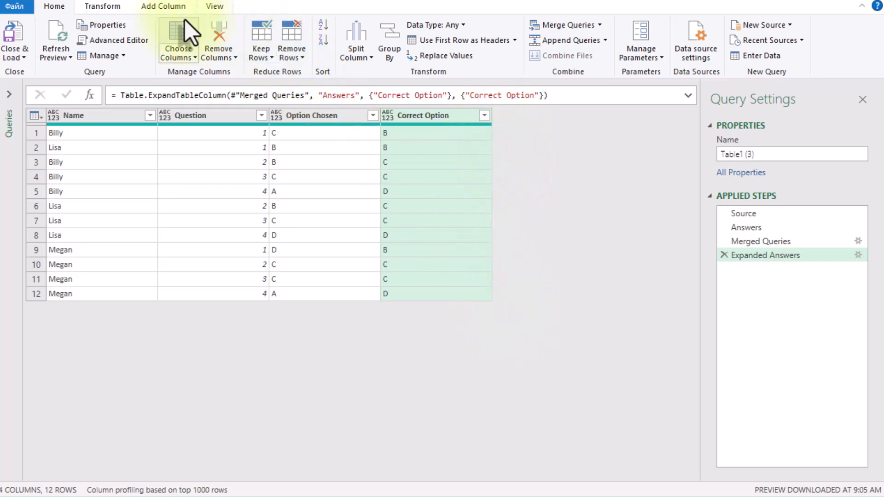
# Start a conditional column with the rule that Option Chosen equals the Correct Option column
pyautogui.click(152, 6)
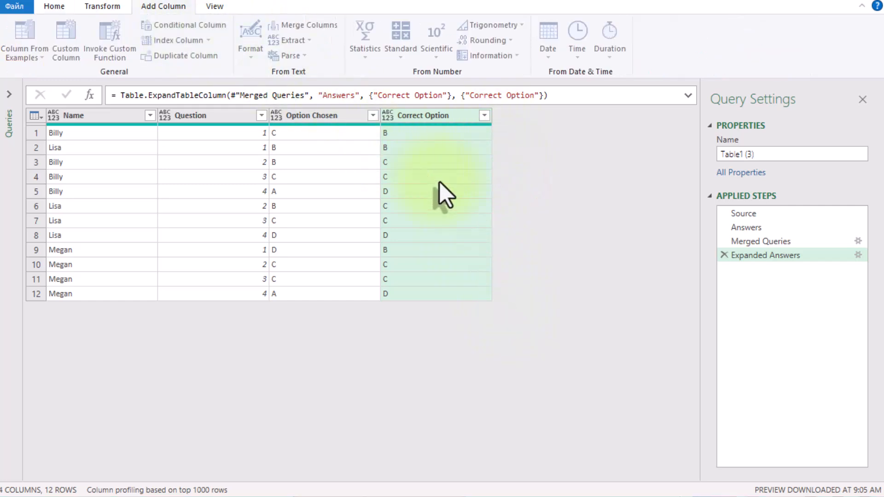
pyautogui.click(271, 275)
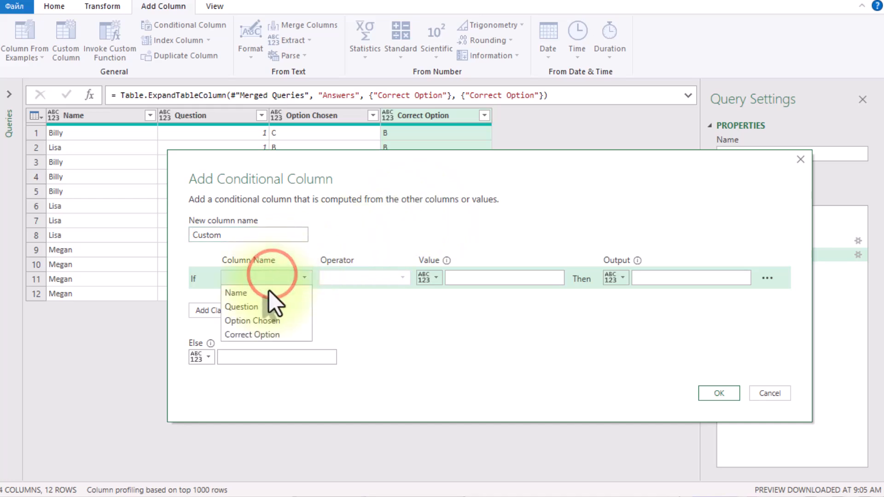
pyautogui.click(270, 320)
pyautogui.click(428, 277)
pyautogui.click(444, 311)
pyautogui.click(488, 276)
pyautogui.click(474, 335)
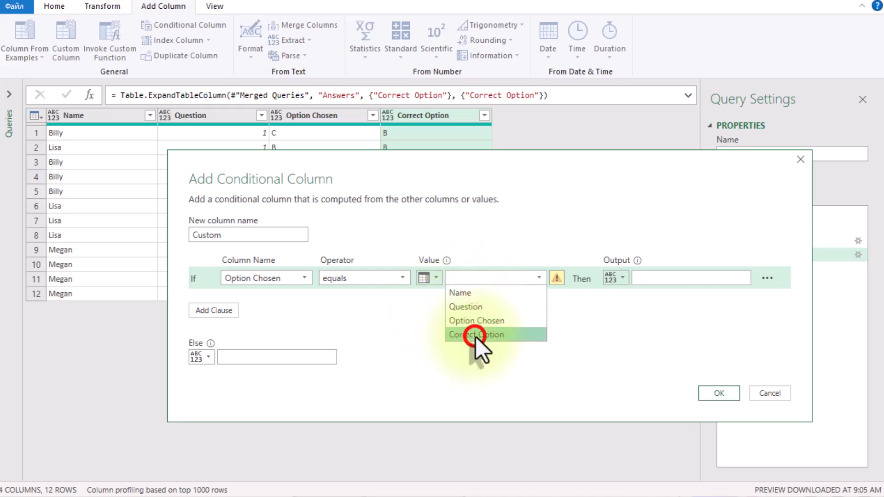
# Set the conditional output to Y, otherwise N, name the new column Mark and create it
pyautogui.click(649, 278)
pyautogui.write('Y')
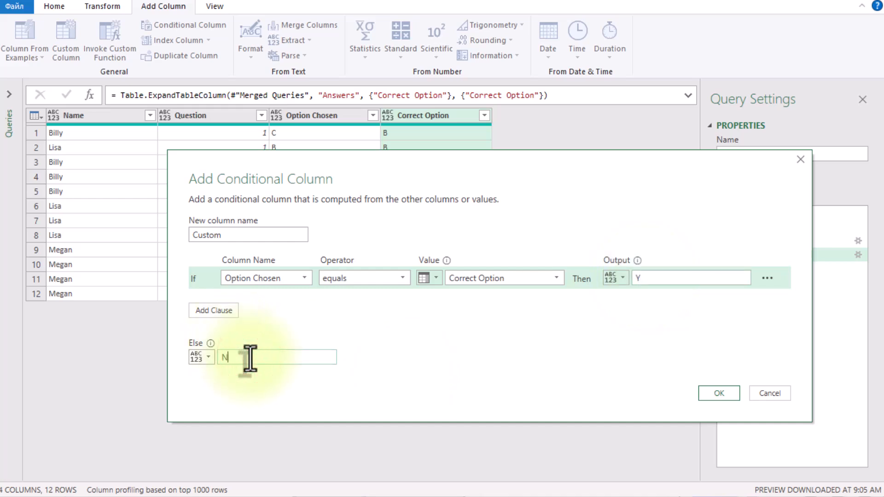
pyautogui.doubleClick(227, 232)
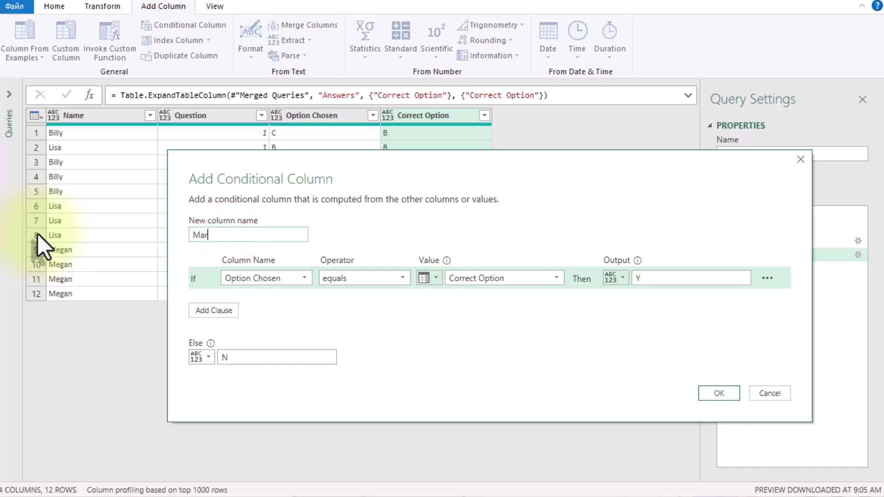
pyautogui.click(718, 392)
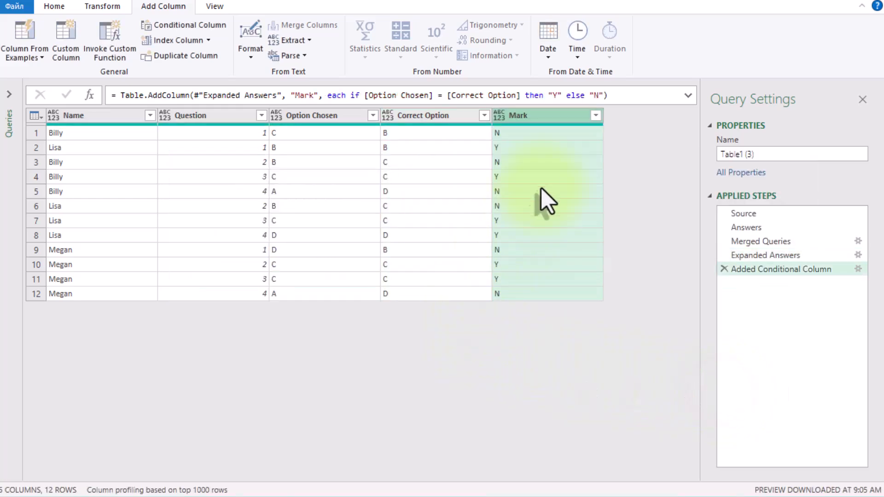
# Remove the Option Chosen and Correct Option columns from the query
pyautogui.click(399, 110)
pyautogui.hotkey('shift', 'Left')
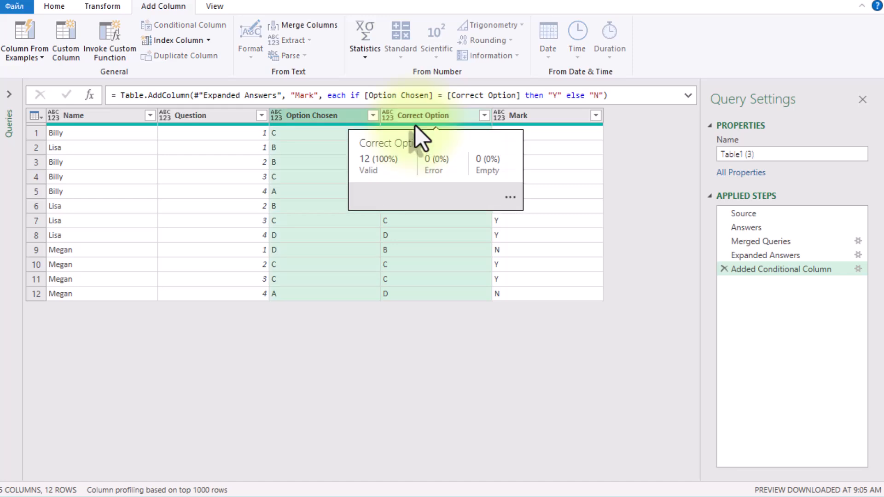
pyautogui.press('Delete')
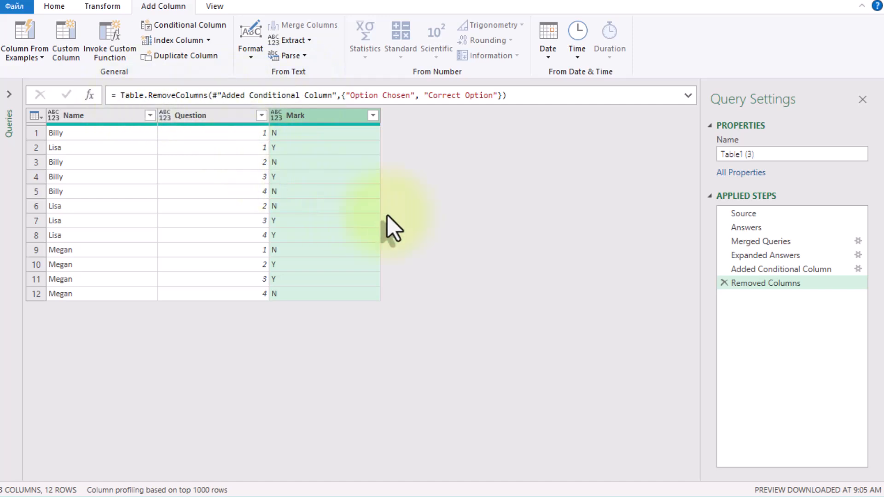
# Add the prefix Q to every value in the Question column
pyautogui.click(193, 114)
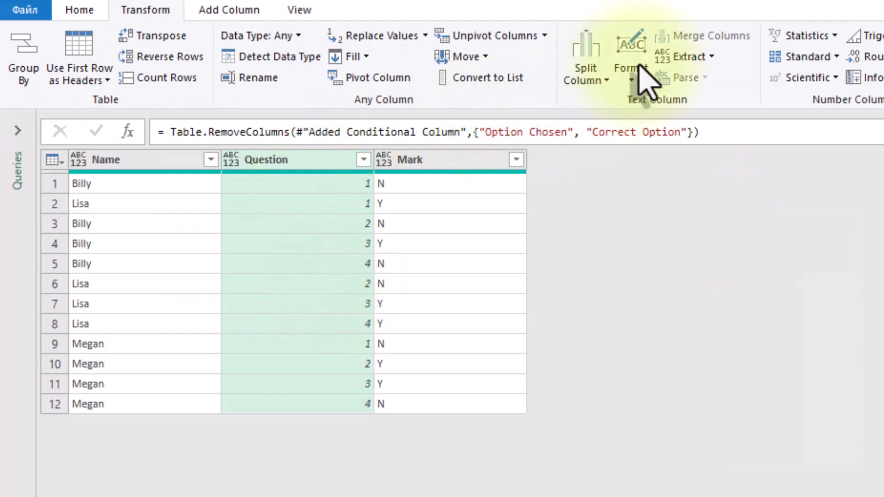
pyautogui.click(643, 64)
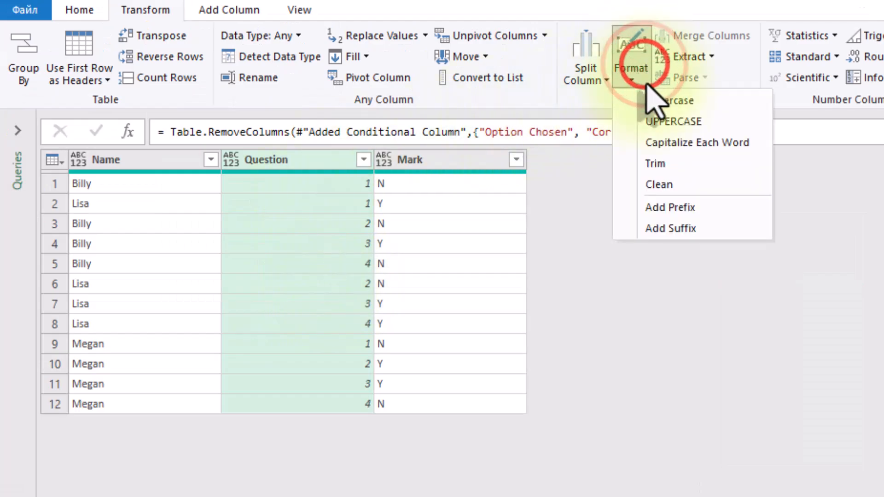
pyautogui.click(676, 211)
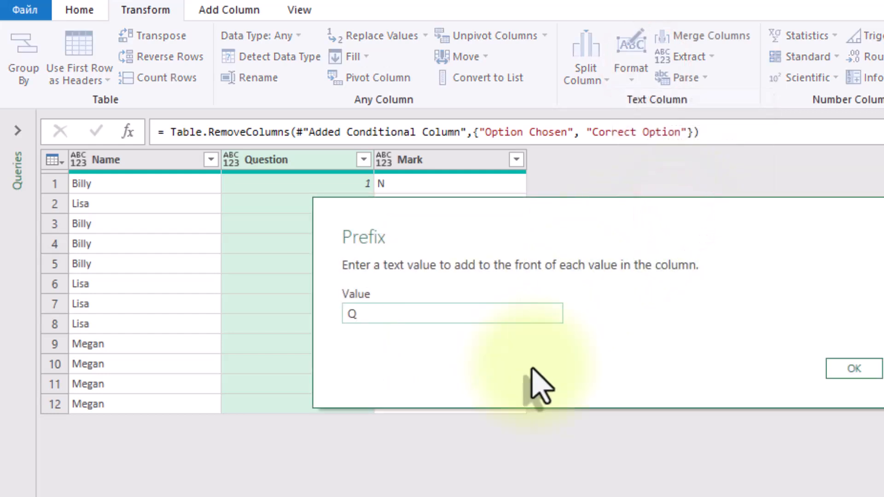
pyautogui.click(854, 368)
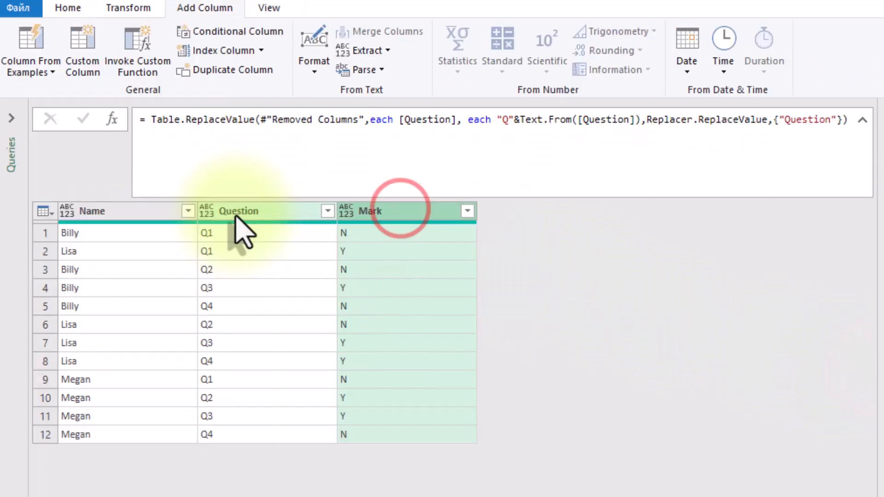
# Pivot the Question column using Mark as the values column, with the aggregate function set to Don't Aggregate
pyautogui.click(253, 212)
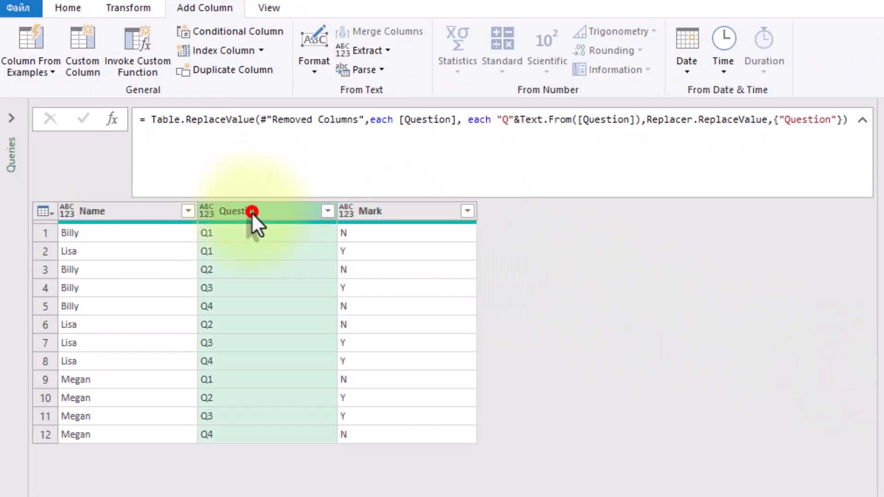
pyautogui.click(136, 7)
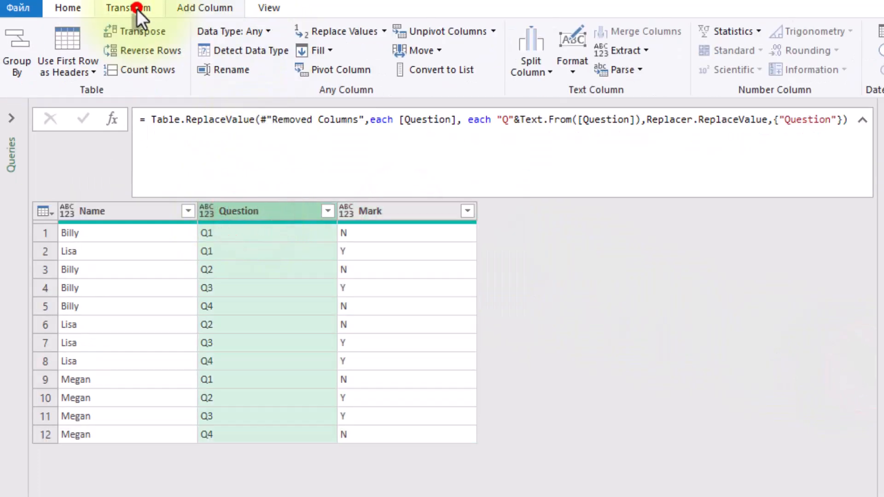
pyautogui.click(349, 69)
pyautogui.click(368, 345)
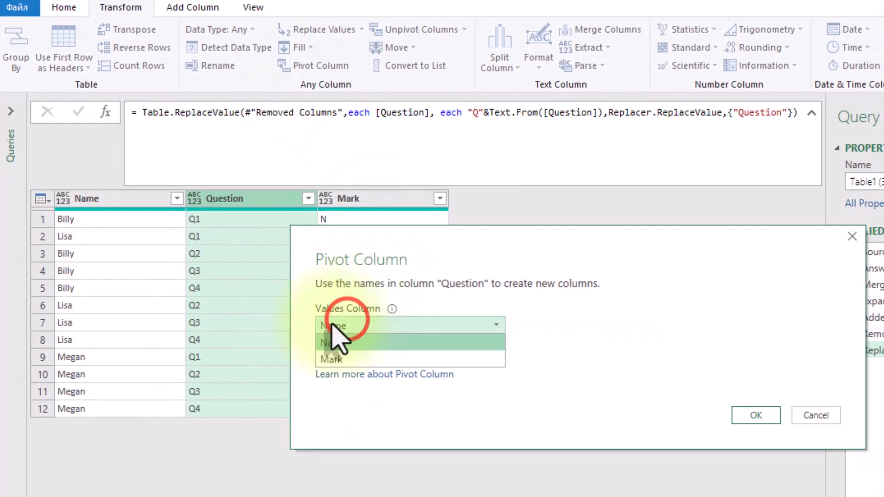
pyautogui.click(344, 359)
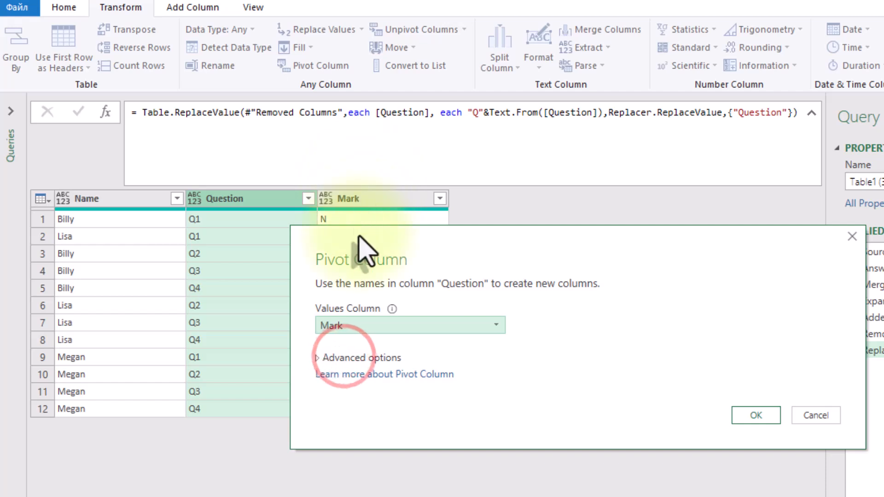
pyautogui.click(382, 357)
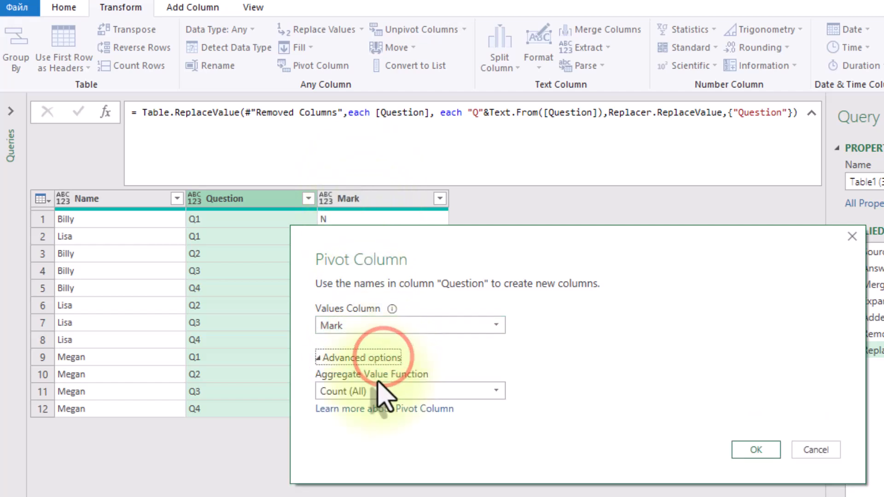
pyautogui.click(375, 389)
pyautogui.click(385, 489)
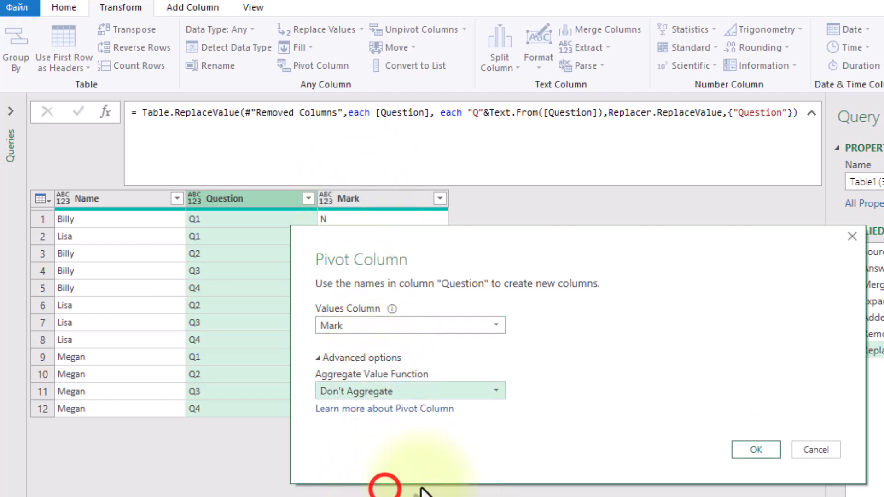
pyautogui.click(757, 450)
pyautogui.click(317, 322)
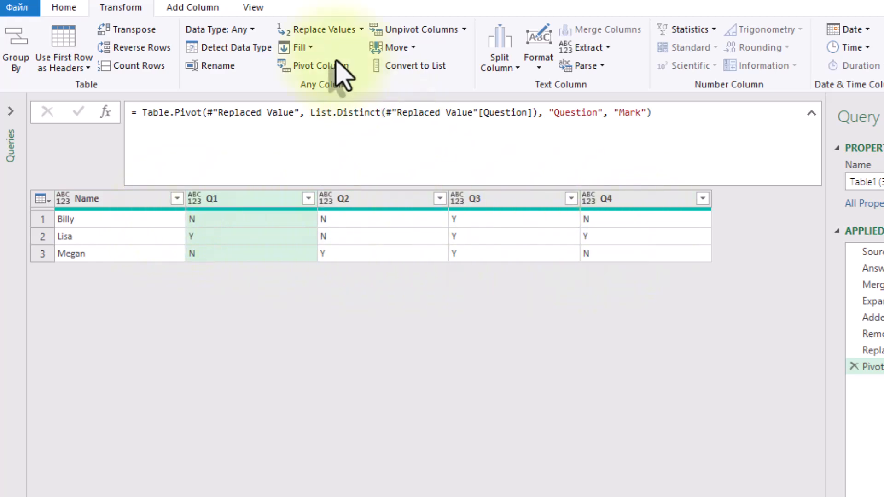
# Start a new custom column and name it Score
pyautogui.click(175, 6)
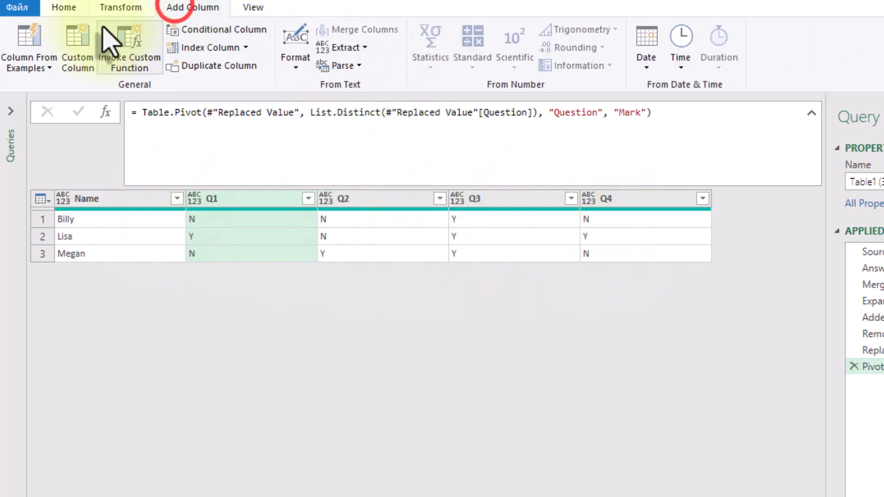
pyautogui.click(79, 51)
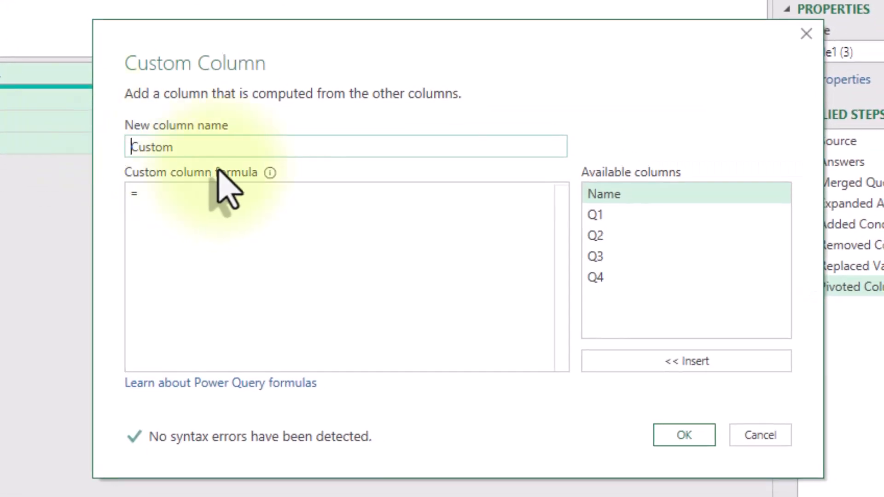
pyautogui.click(220, 147)
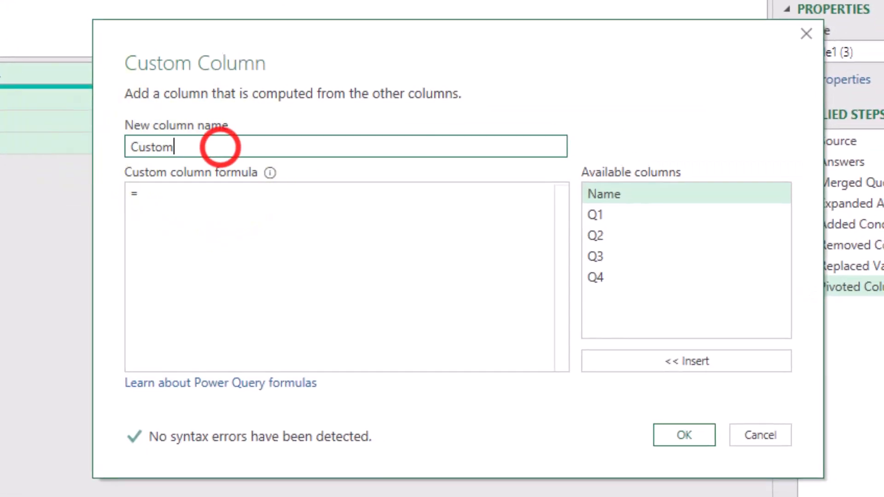
pyautogui.click(257, 145)
pyautogui.press('BackSpace')
pyautogui.press('BackSpace')
pyautogui.press('BackSpace')
pyautogui.press('BackSpace')
pyautogui.press('BackSpace')
pyautogui.press('BackSpace')
pyautogui.write('Score')
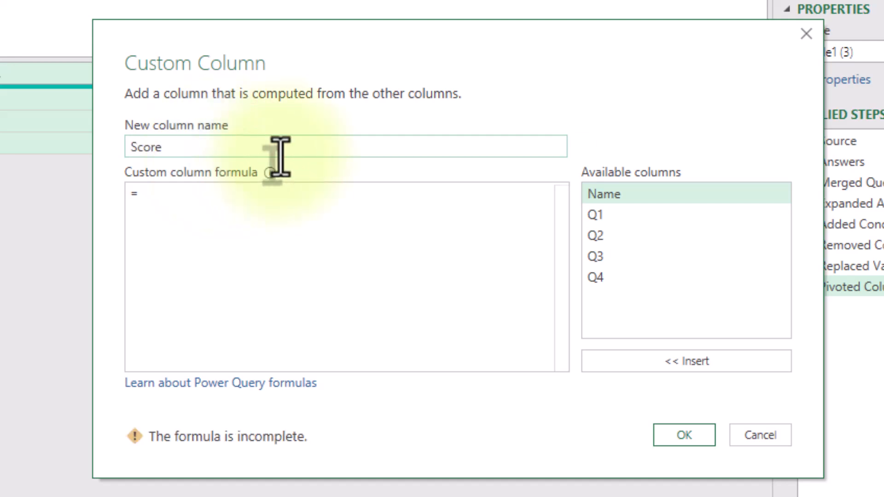
# Create the Score column with the formula Record.FieldValues(_) and preview the lists in its first two rows
pyautogui.click(284, 214)
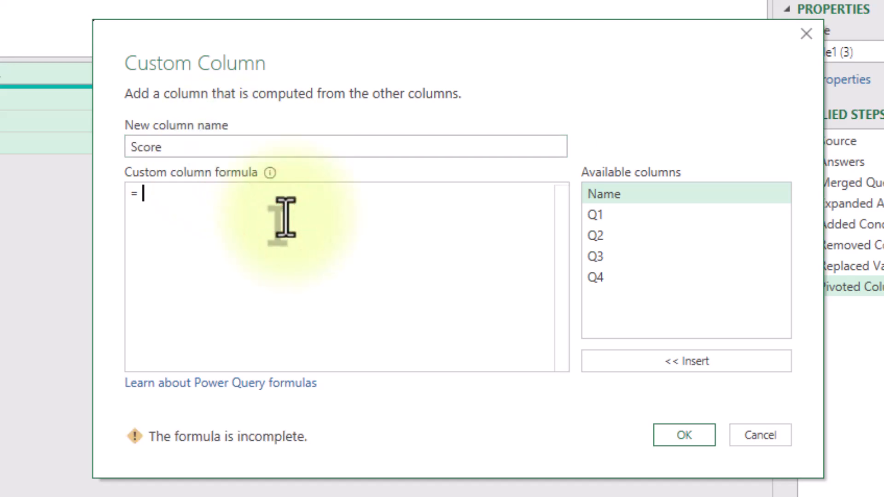
pyautogui.write('Record')
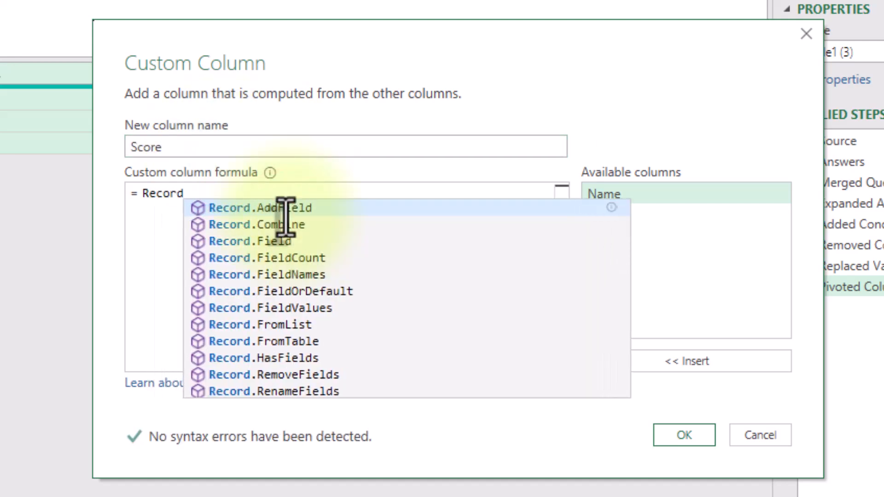
pyautogui.write('.Fie')
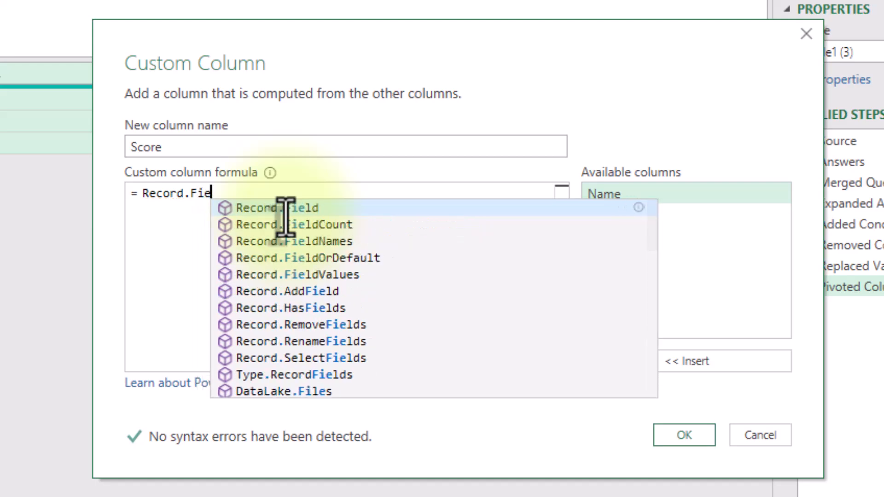
pyautogui.press('Down')
pyautogui.press('Down')
pyautogui.press('Down')
pyautogui.press('Down')
pyautogui.press('Tab')
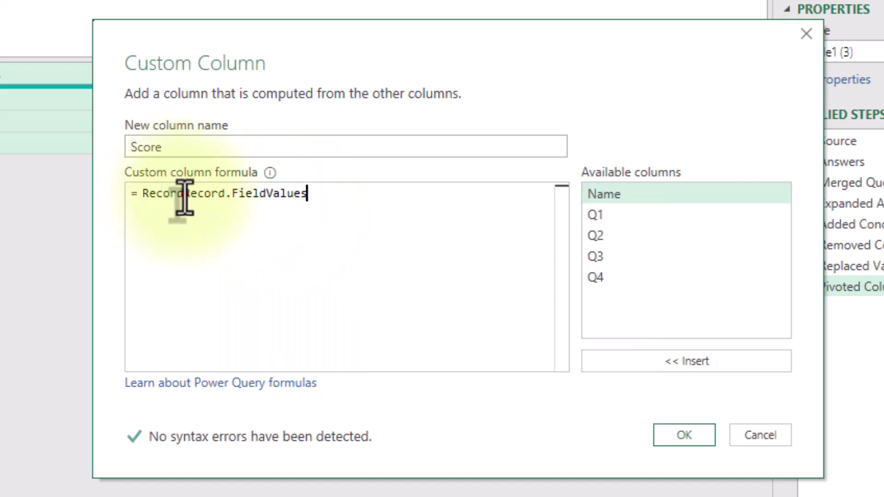
pyautogui.moveTo(184, 194); pyautogui.dragTo(142, 193)
pyautogui.press('BackSpace')
pyautogui.write('(')
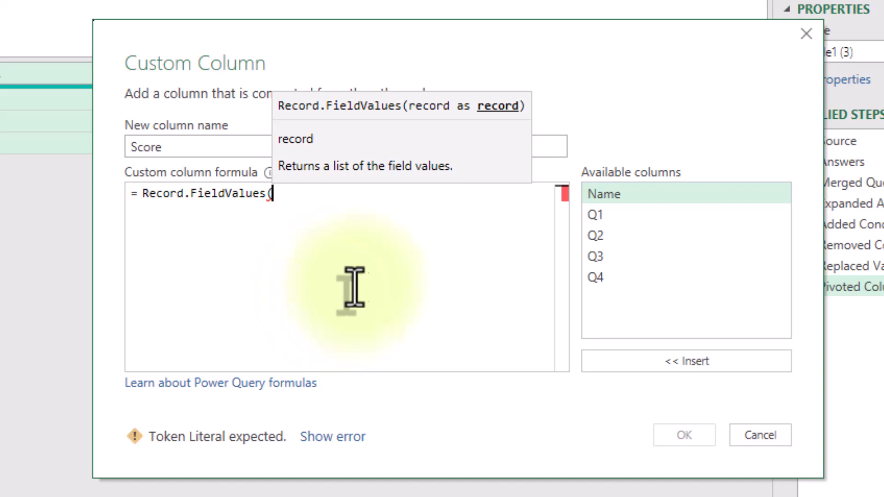
pyautogui.write('_)')
pyautogui.click(663, 433)
pyautogui.click(642, 190)
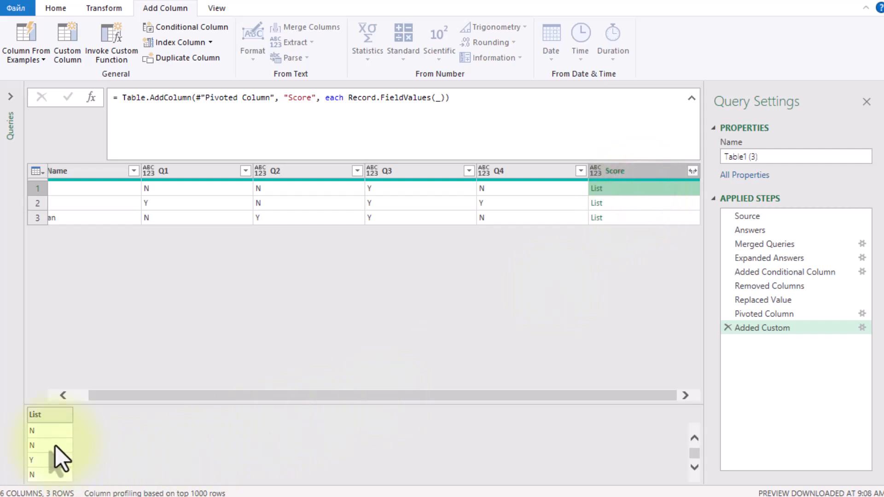
pyautogui.scroll(-1, 51, 459)
pyautogui.click(614, 201)
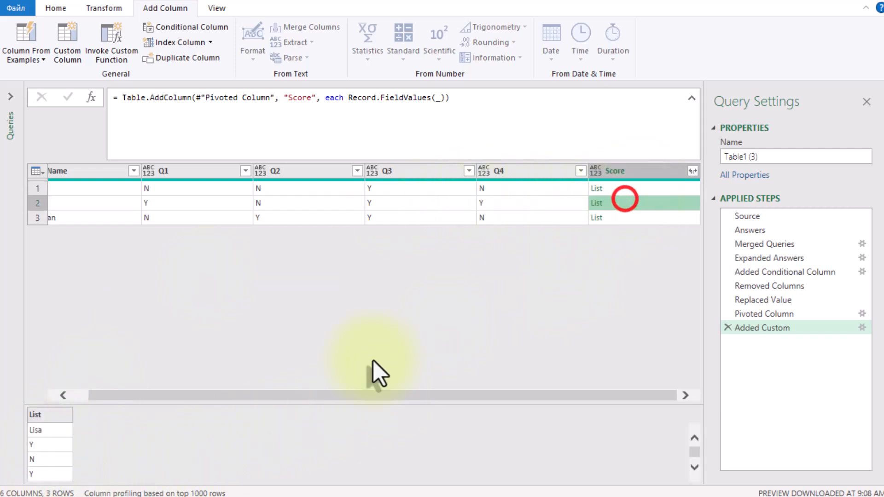
# Wrap the Score expression as List.Select(Record.FieldValues(_), each _="Y") and preview the filtered lists in the Score column
pyautogui.click(347, 98)
pyautogui.write('List.S')
pyautogui.press('Tab')
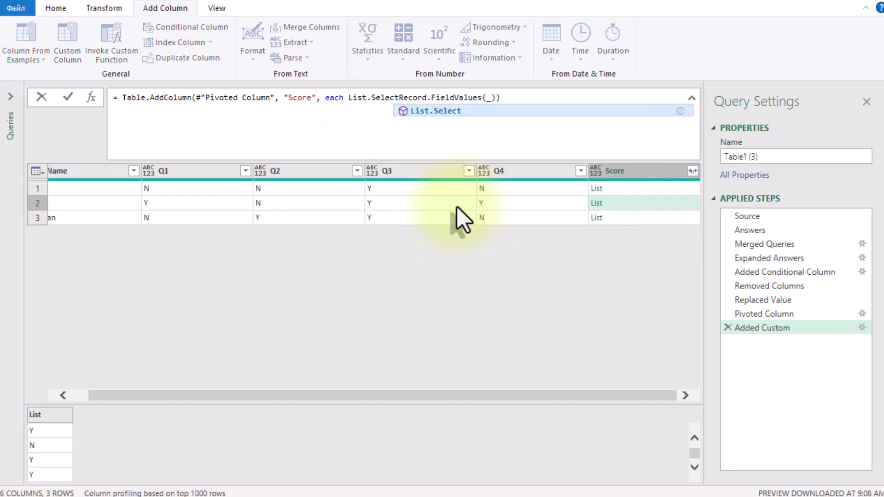
pyautogui.write('(')
pyautogui.press('End')
pyautogui.press('Left')
pyautogui.write(',""')
pyautogui.press('BackSpace')
pyautogui.press('BackSpace')
pyautogui.write('each _="Y")')
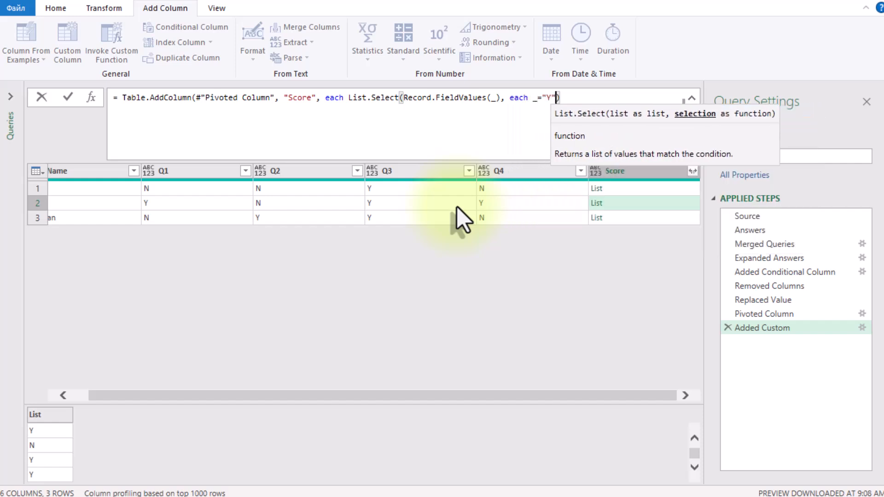
pyautogui.click(533, 370)
pyautogui.click(641, 201)
pyautogui.click(637, 216)
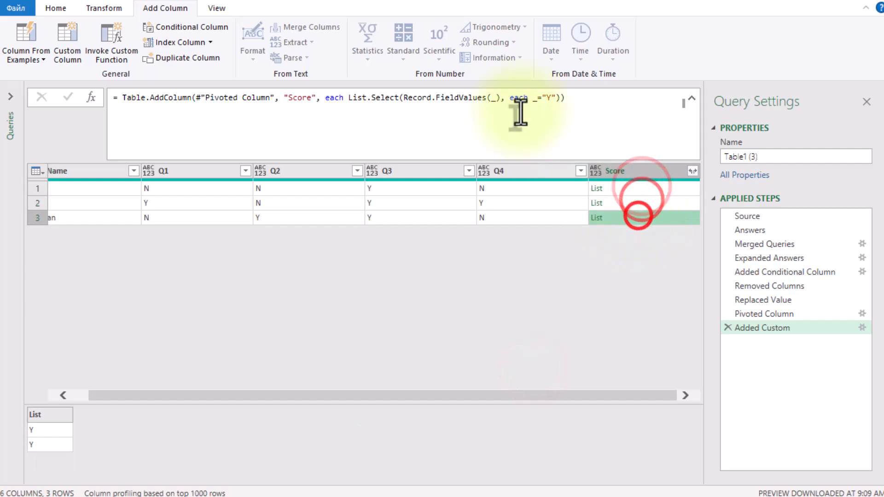
# Wrap the List.Select expression of the Score column in List.Count to count the Y answers
pyautogui.click(348, 98)
pyautogui.write('List.C')
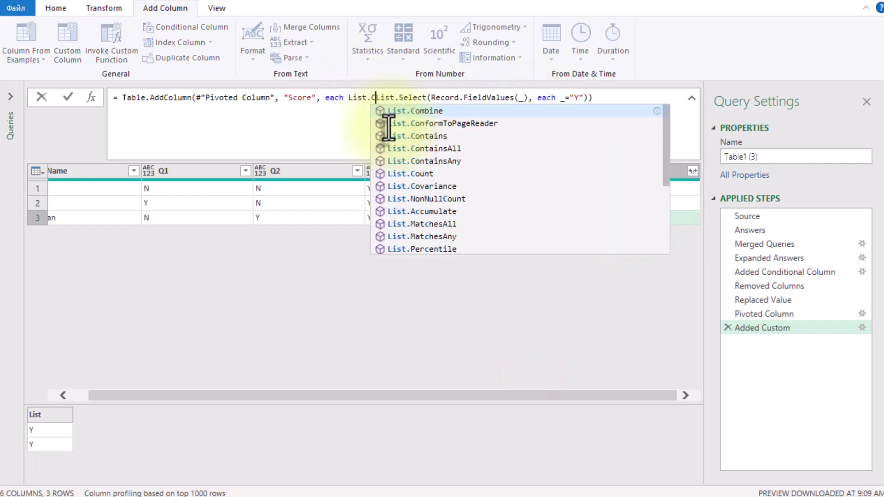
pyautogui.write('ount')
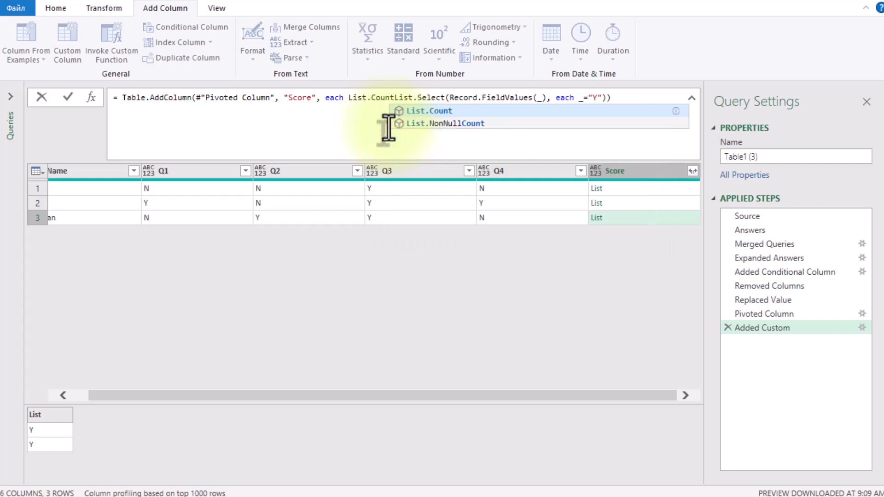
pyautogui.write('(')
pyautogui.press('End')
pyautogui.write(')')
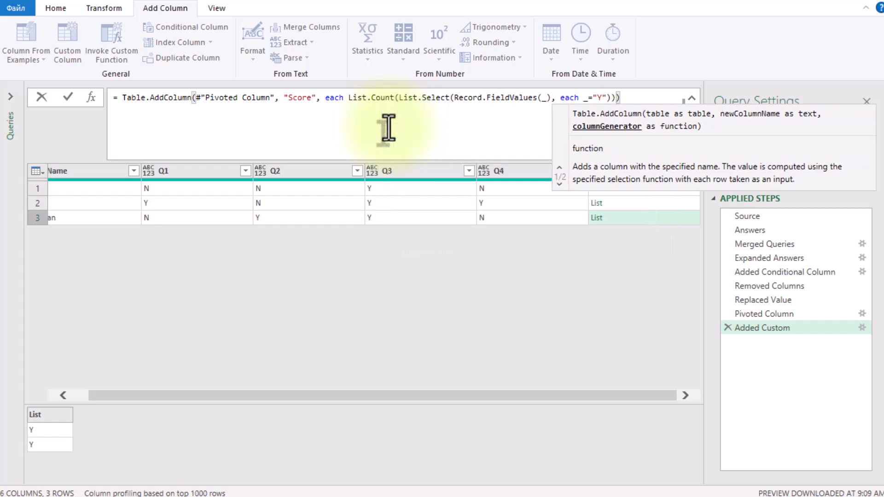